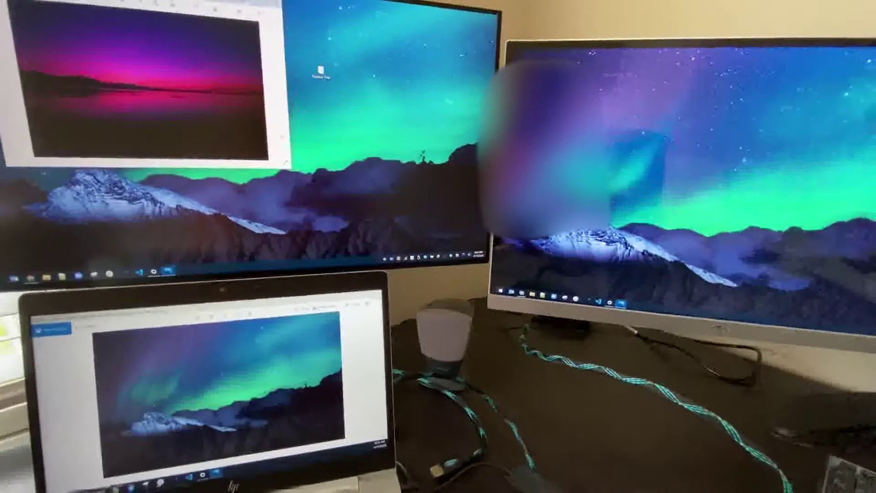
right_click(329, 181)
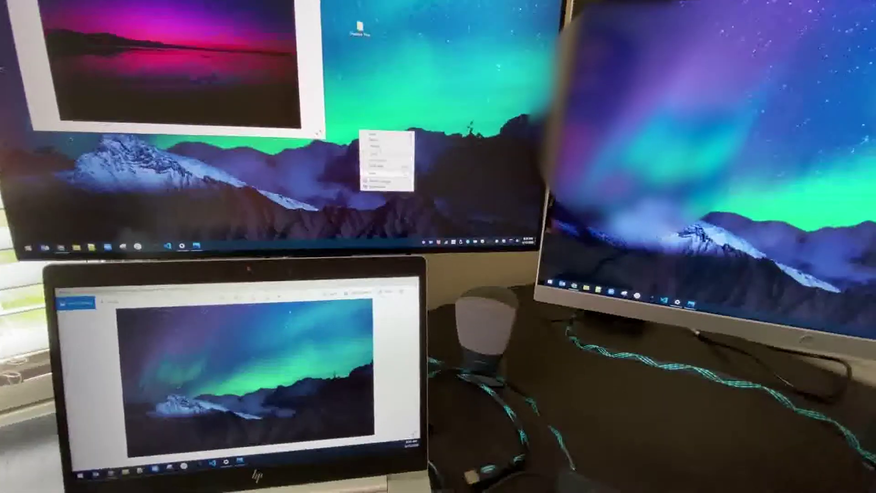